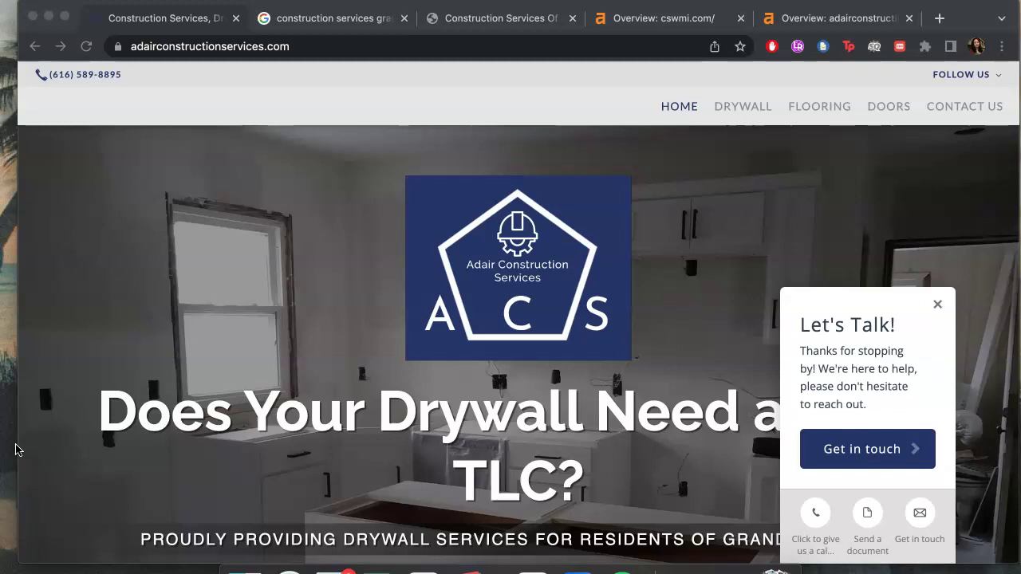
Dismiss the "Let's Talk!" pop-up and review the Adair Construction Services homepage from the hero banner to the footer
left_click(173, 22)
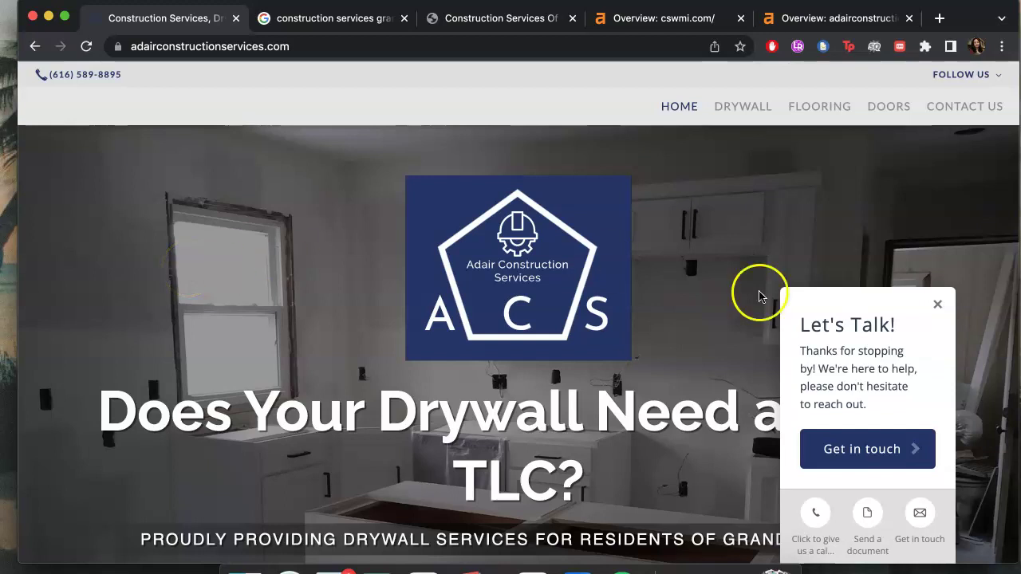
left_click(936, 305)
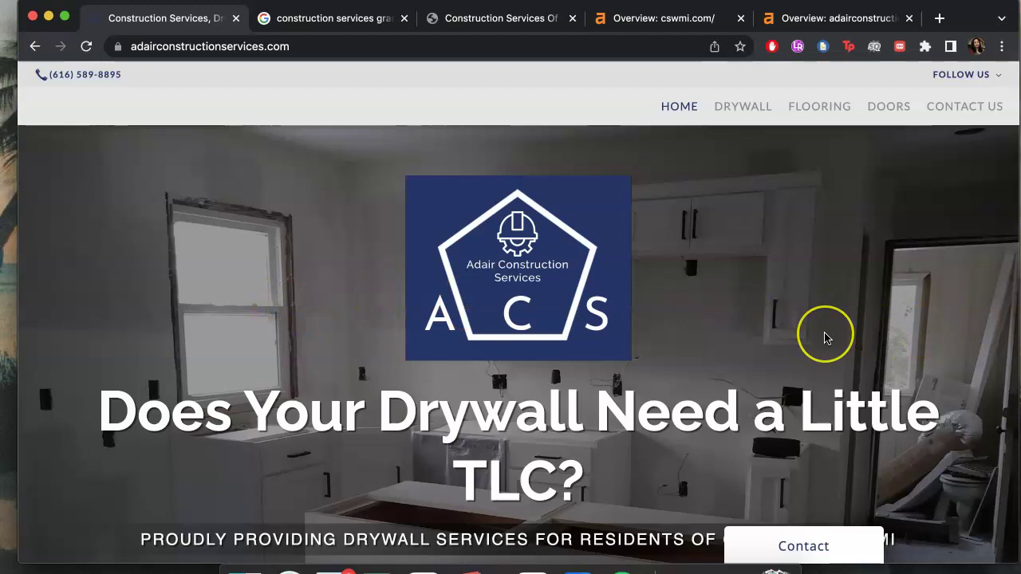
scroll(824, 337, "down", 10)
scroll(824, 331, "down", 2)
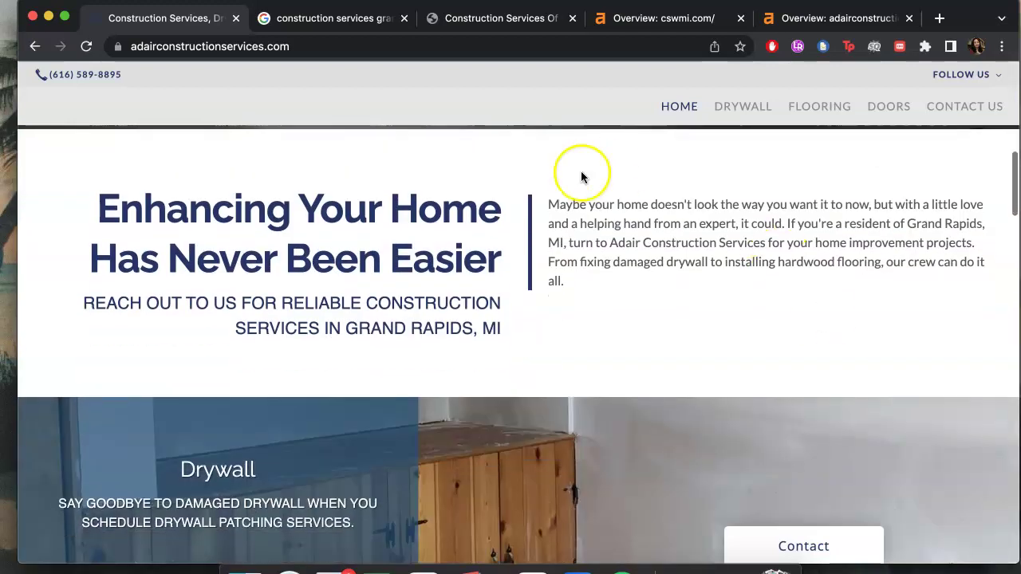
scroll(594, 311, "down", 5)
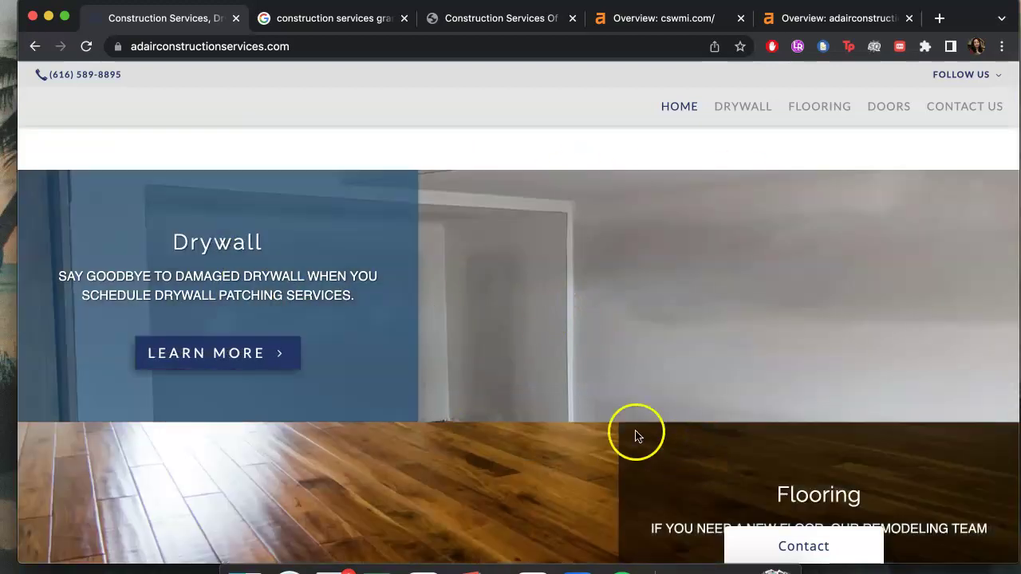
scroll(343, 382, "down", 3)
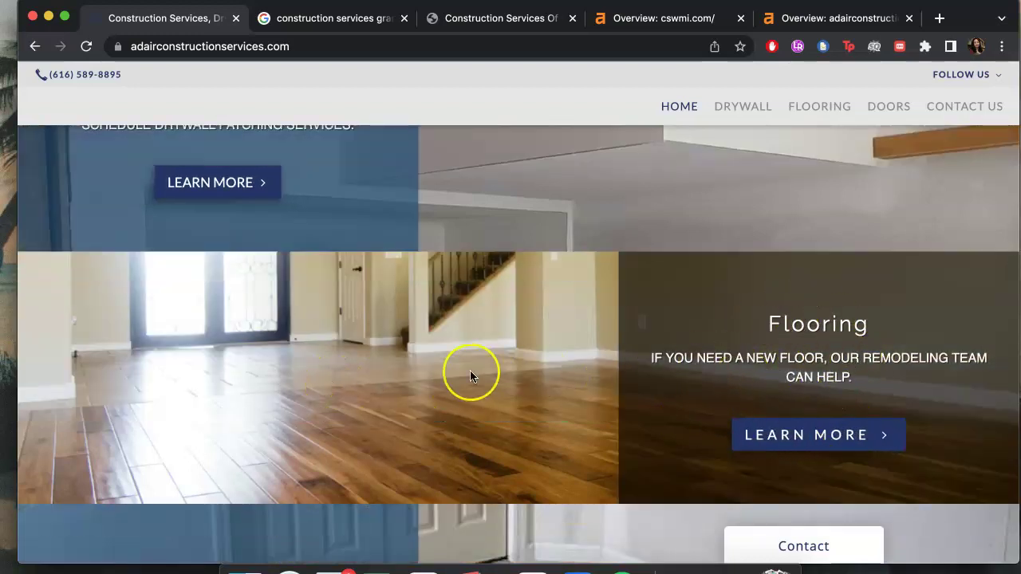
scroll(470, 372, "down", 4)
scroll(469, 373, "down", 3)
scroll(470, 376, "down", 8)
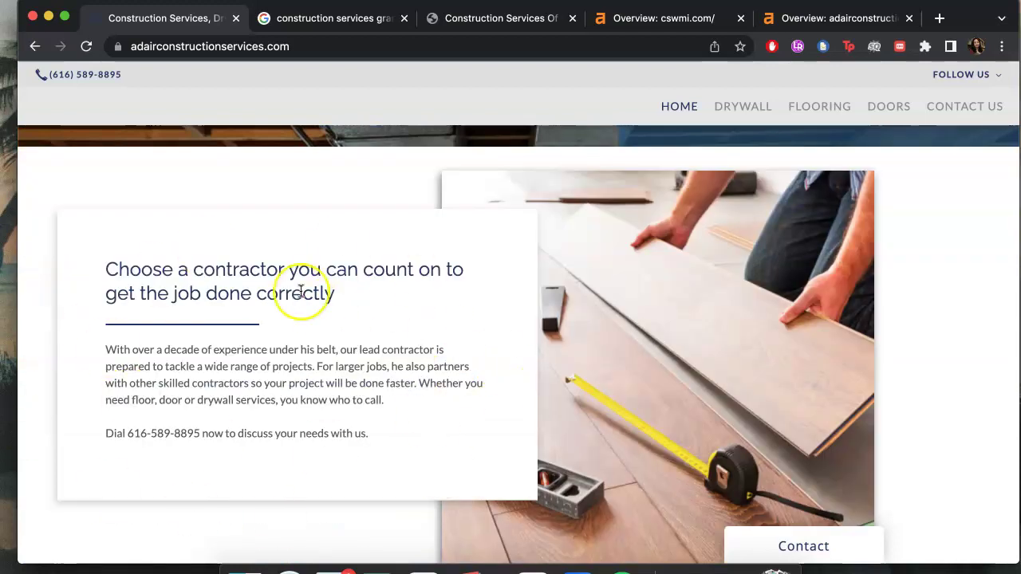
scroll(300, 292, "down", 8)
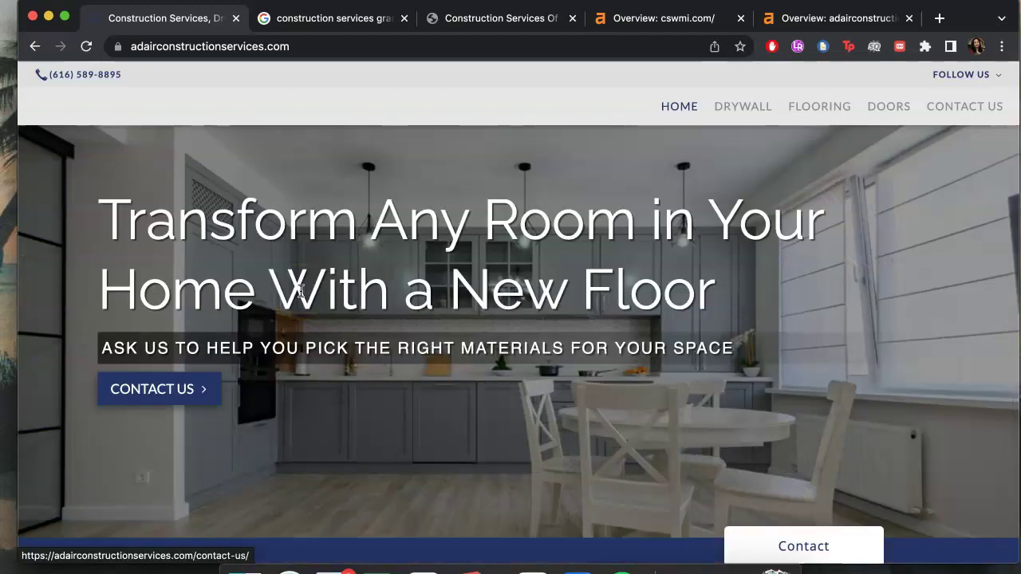
scroll(338, 410, "down", 4)
scroll(339, 410, "down", 2)
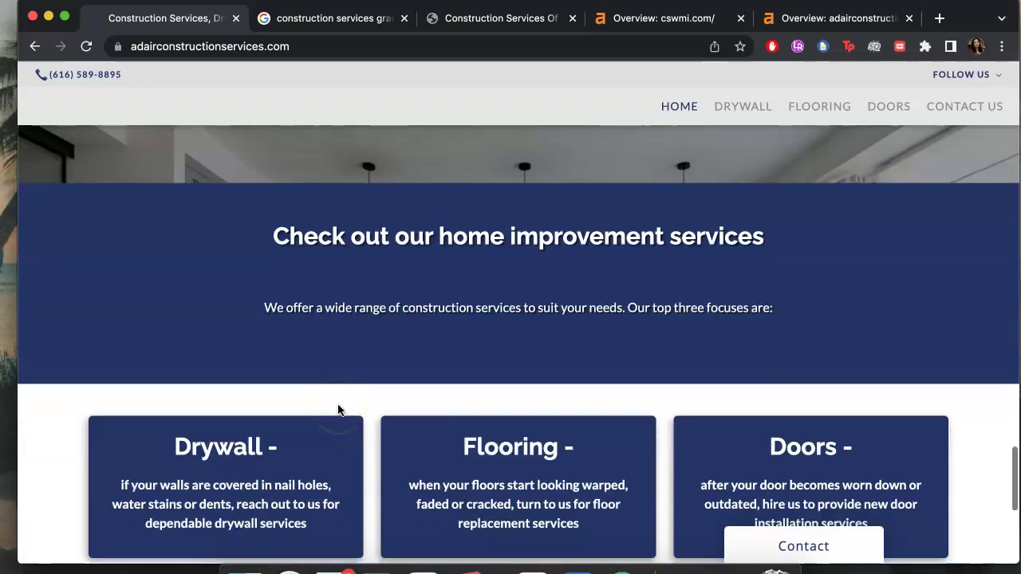
scroll(337, 409, "down", 2)
scroll(337, 409, "down", 2)
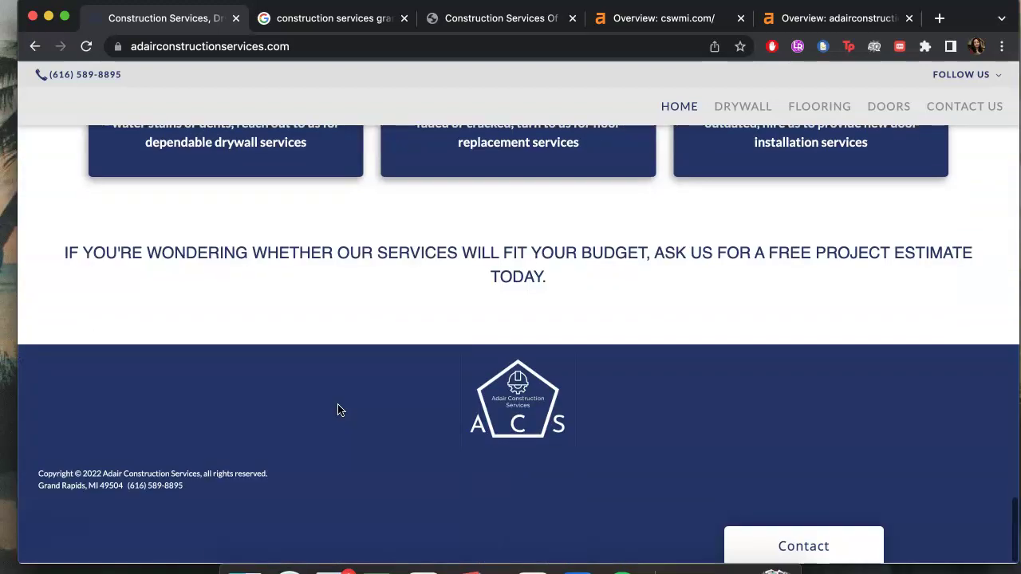
scroll(337, 410, "up", 15)
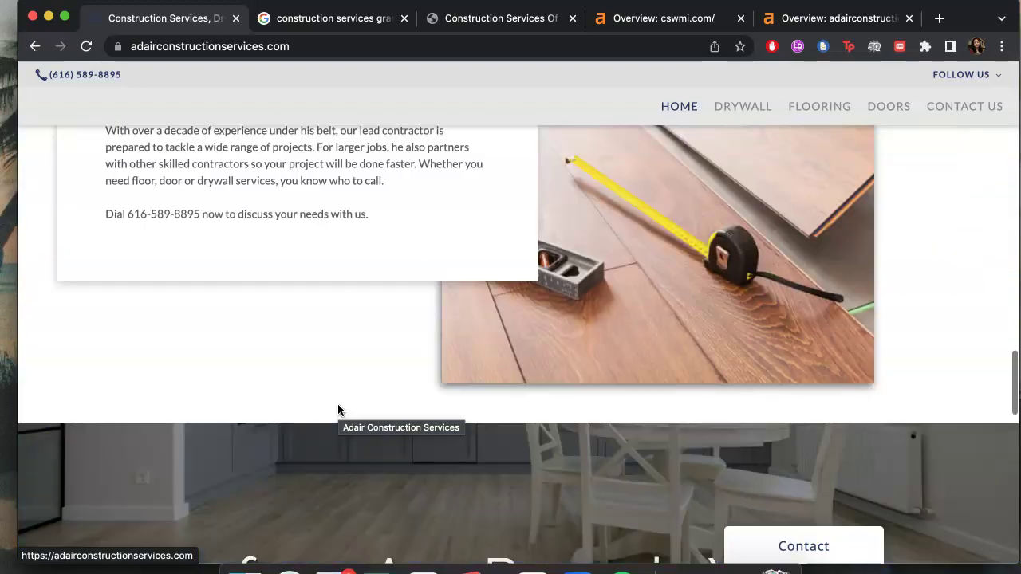
scroll(338, 409, "down", 1)
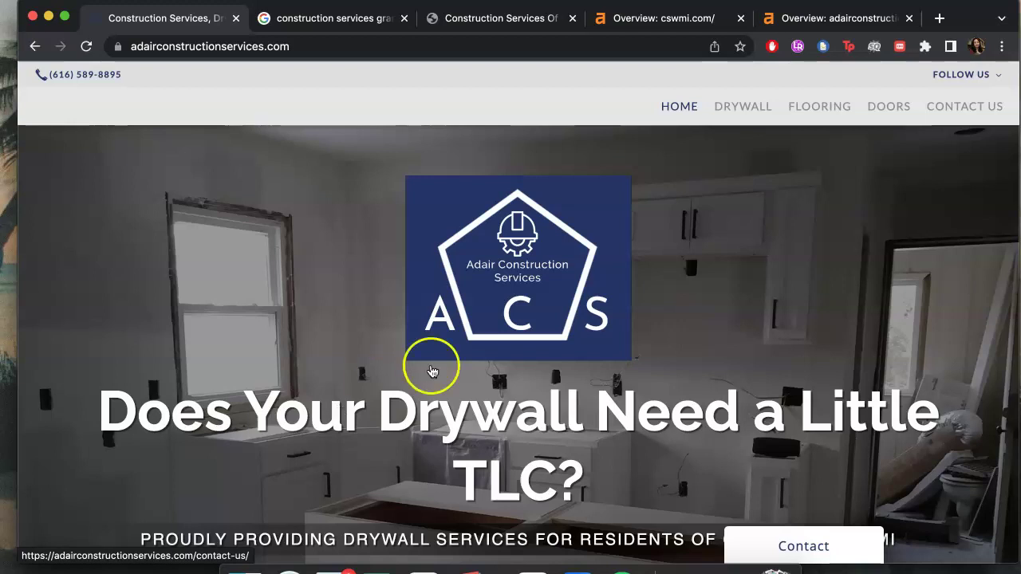
Examine the Google results for "construction services grand rapids", covering the local business listings and the first organic results
left_click(338, 24)
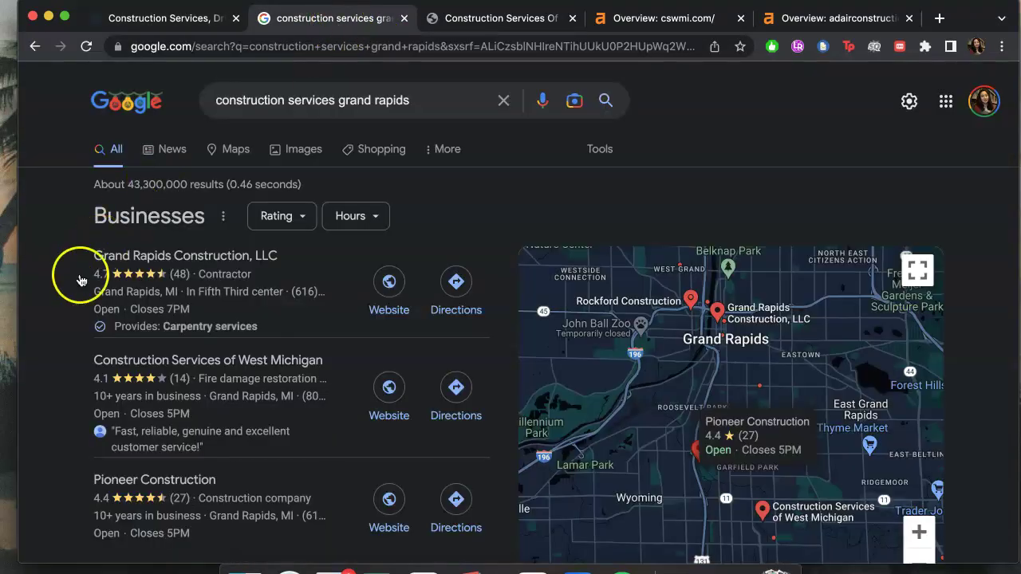
mouse_move(51, 289)
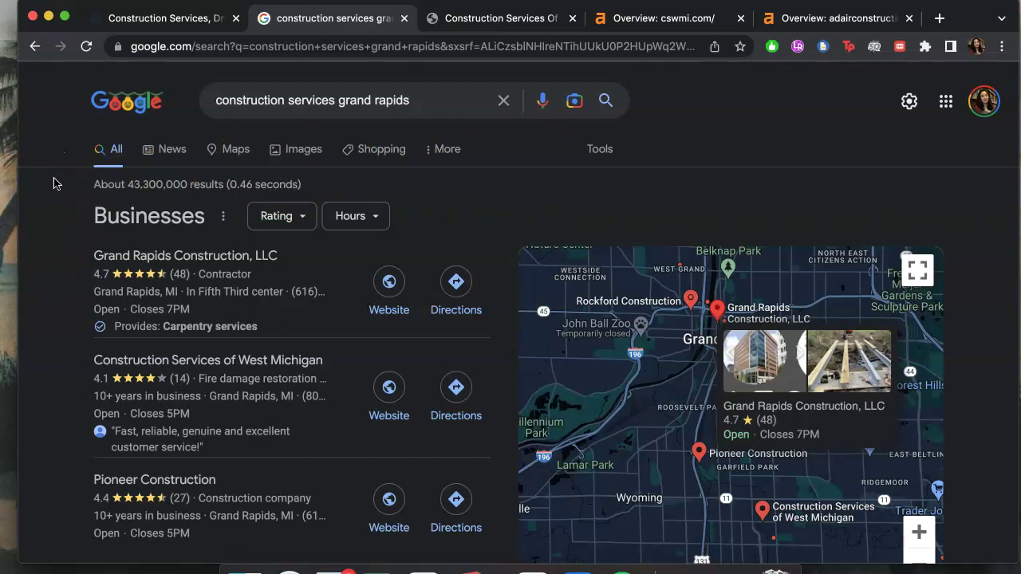
scroll(75, 255, "down", 1)
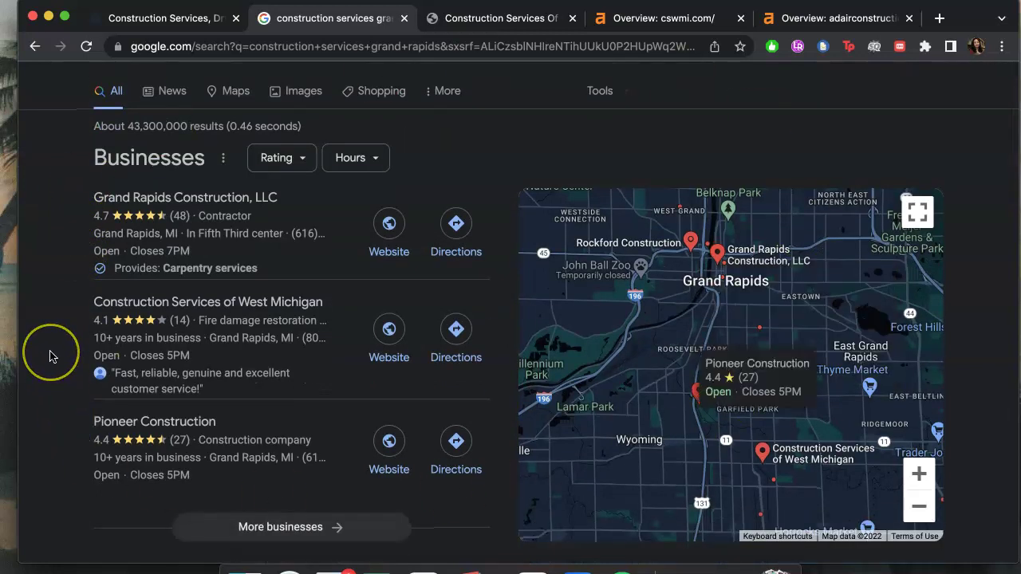
scroll(50, 357, "down", 1)
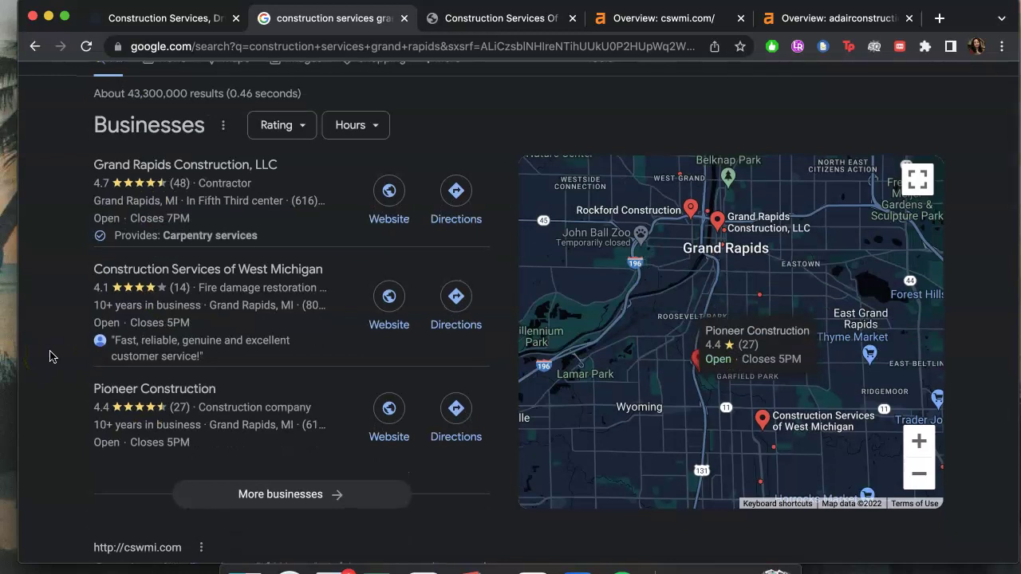
scroll(49, 356, "up", 1)
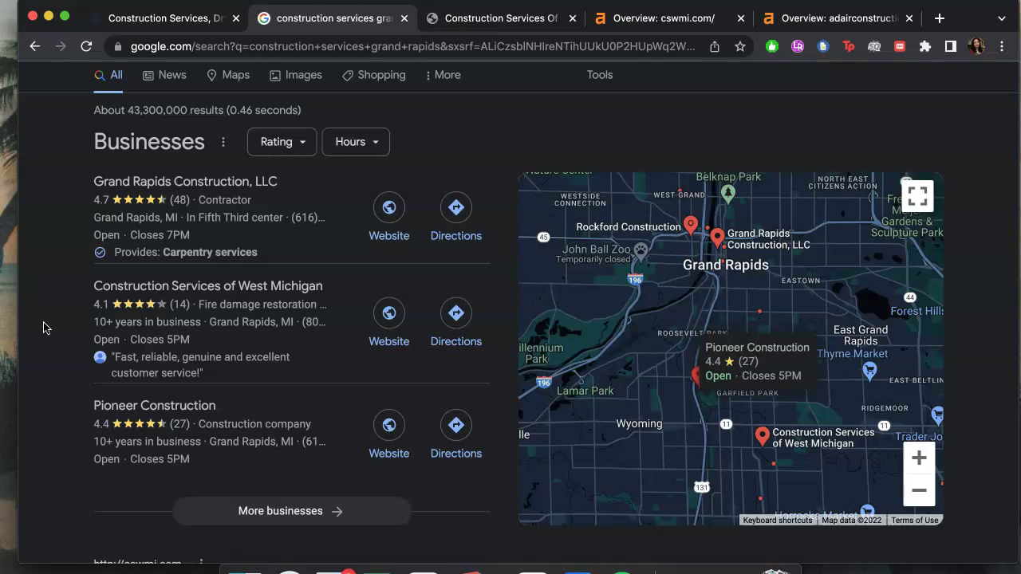
scroll(44, 327, "down", 5)
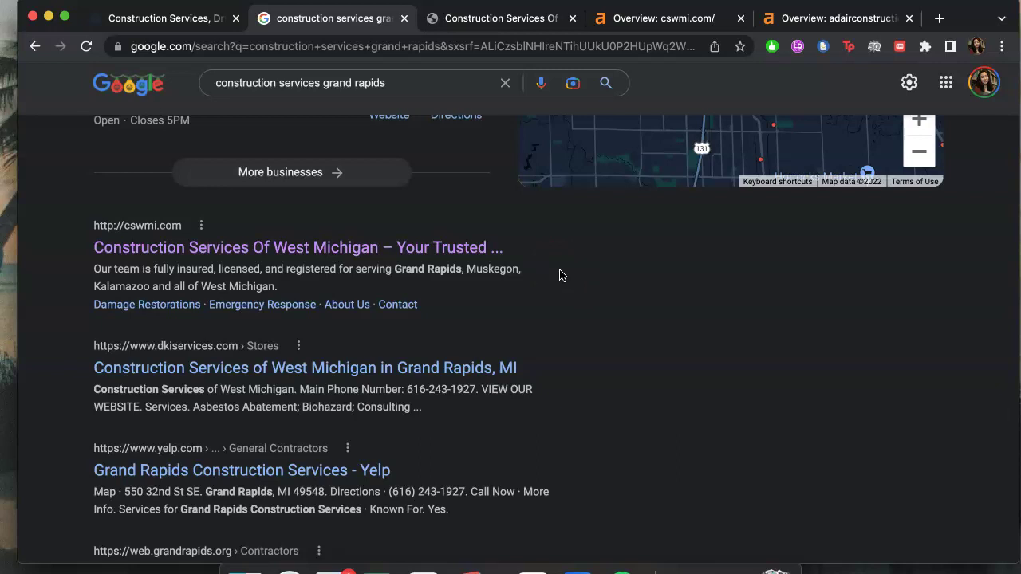
Review the competitor homepage cswmi.com, including its services and company description, and reload the page
left_click(478, 18)
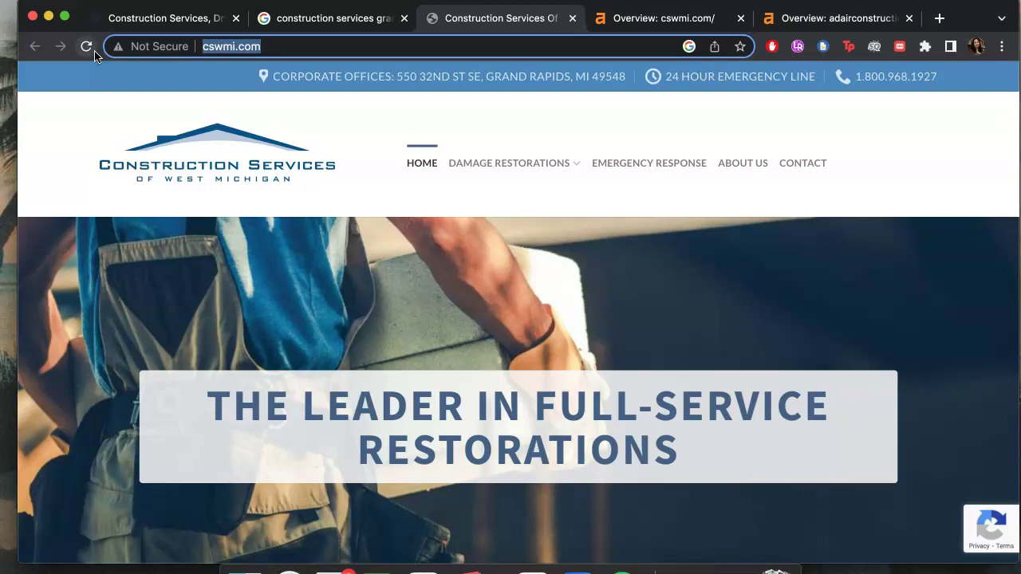
scroll(121, 319, "down", 6)
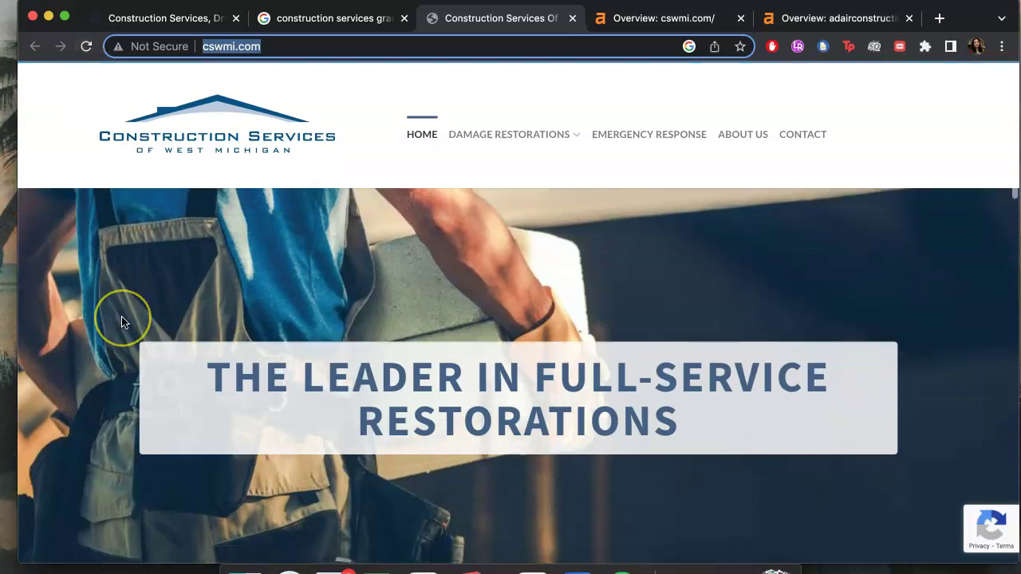
scroll(122, 322, "down", 2)
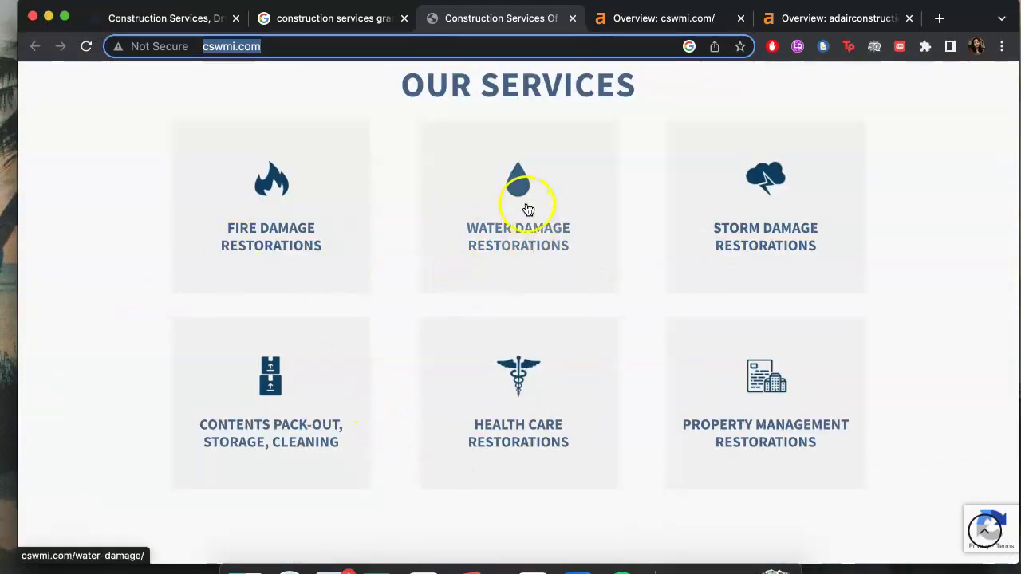
scroll(269, 343, "down", 8)
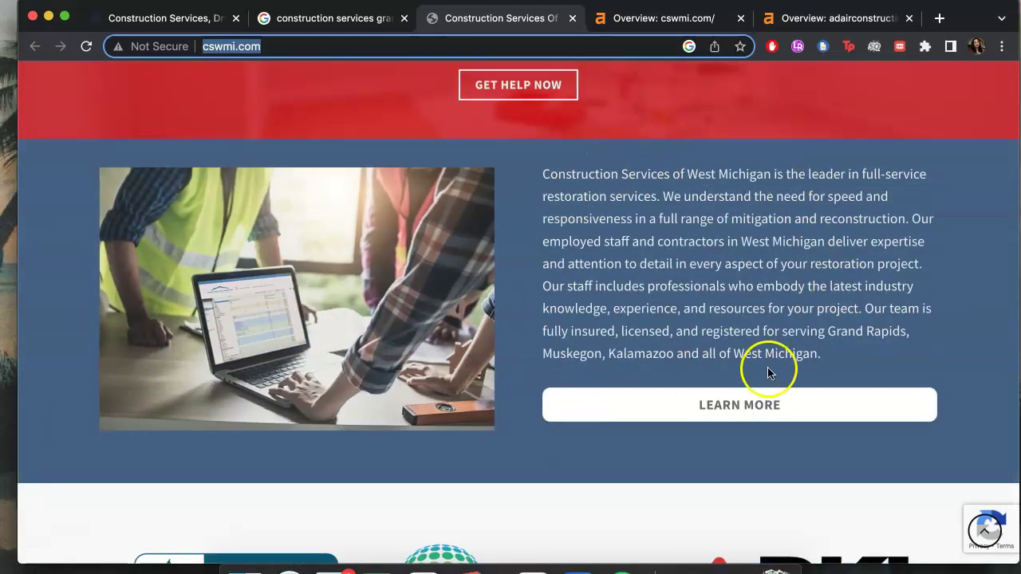
scroll(606, 322, "down", 5)
key("Return")
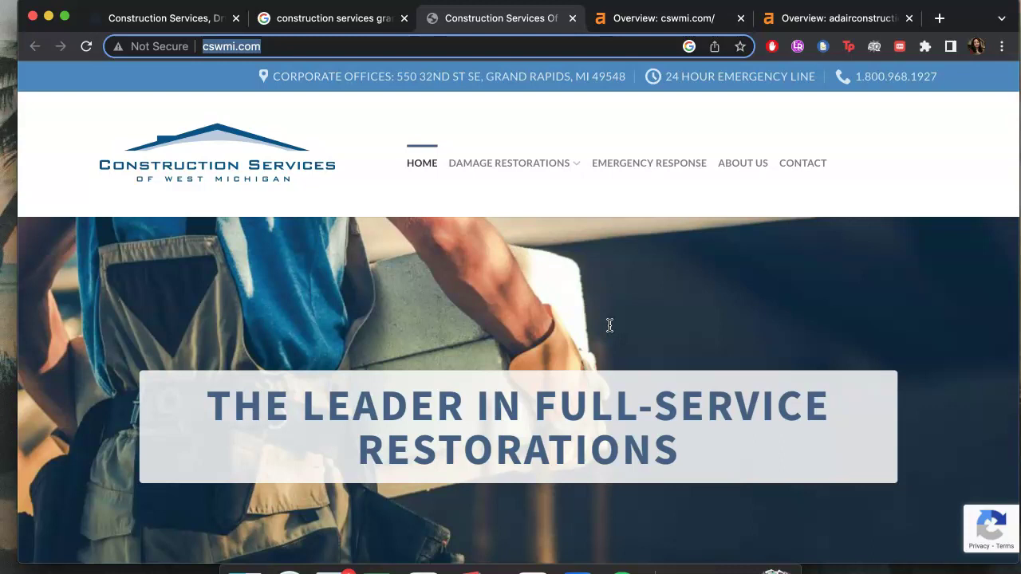
Compare the Ahrefs backlink and organic search overviews of cswmi.com and adairconstructionservices.com, and return to the Adair homepage
left_click(677, 19)
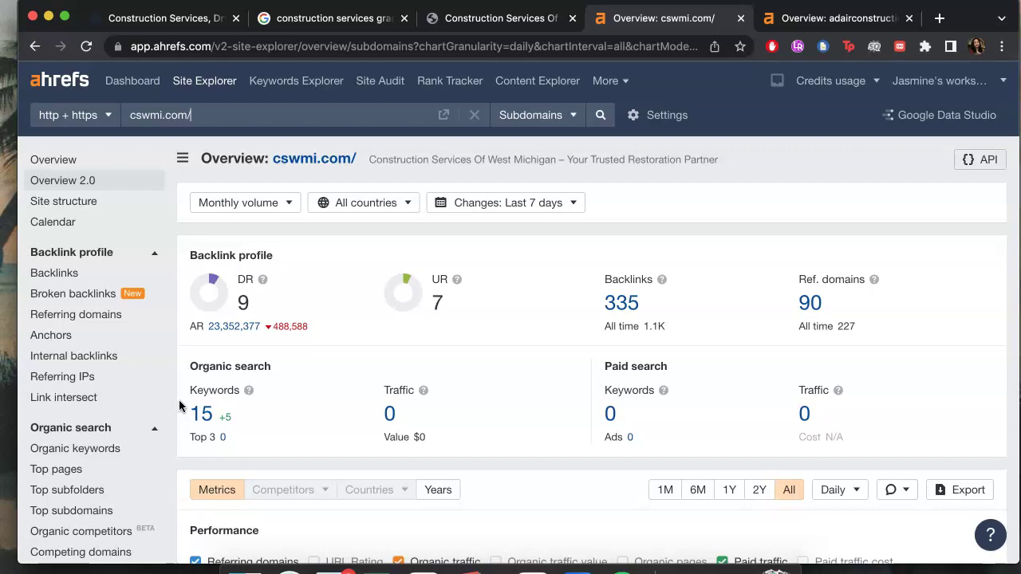
left_click(814, 23)
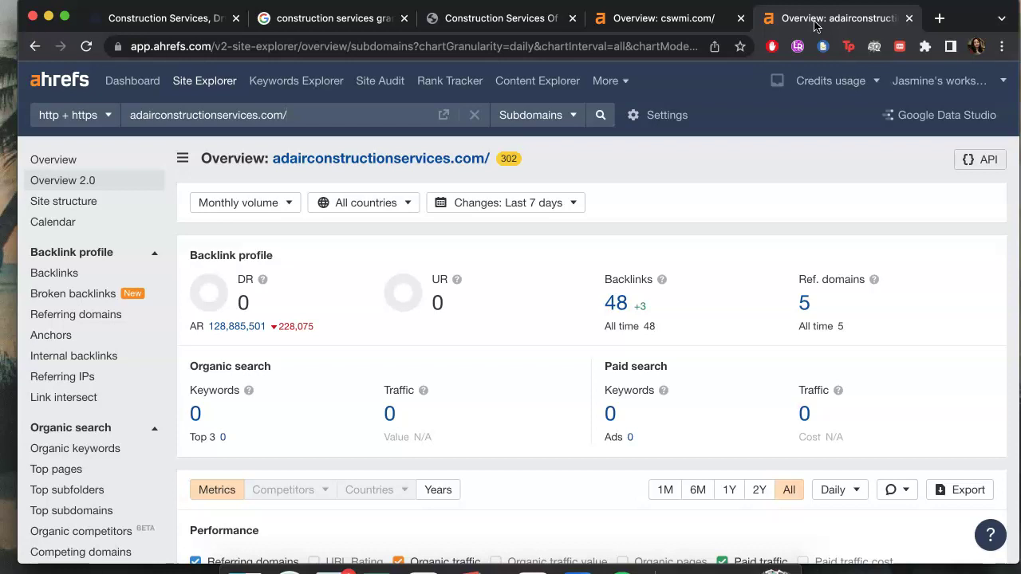
left_click(661, 22)
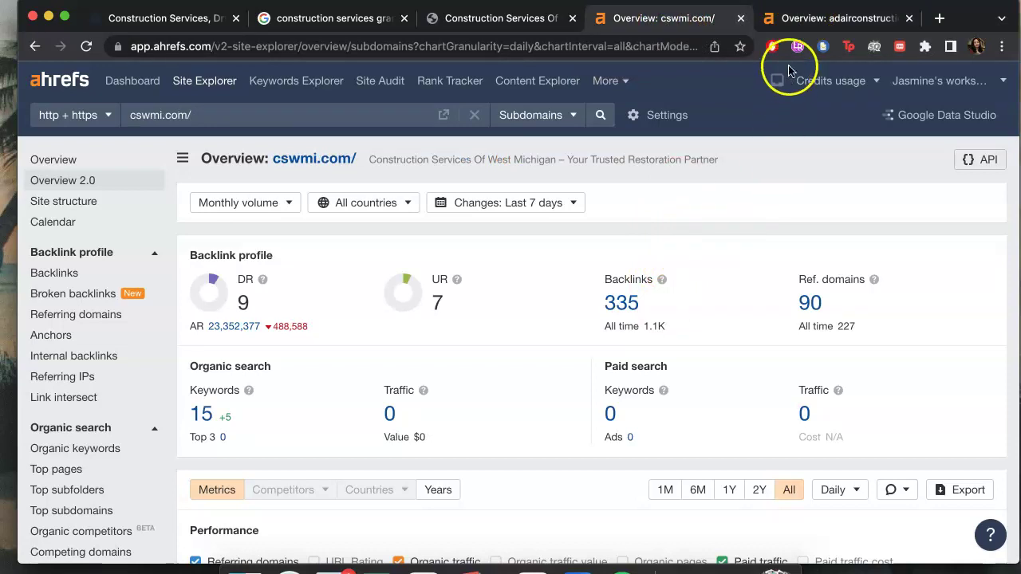
left_click(809, 20)
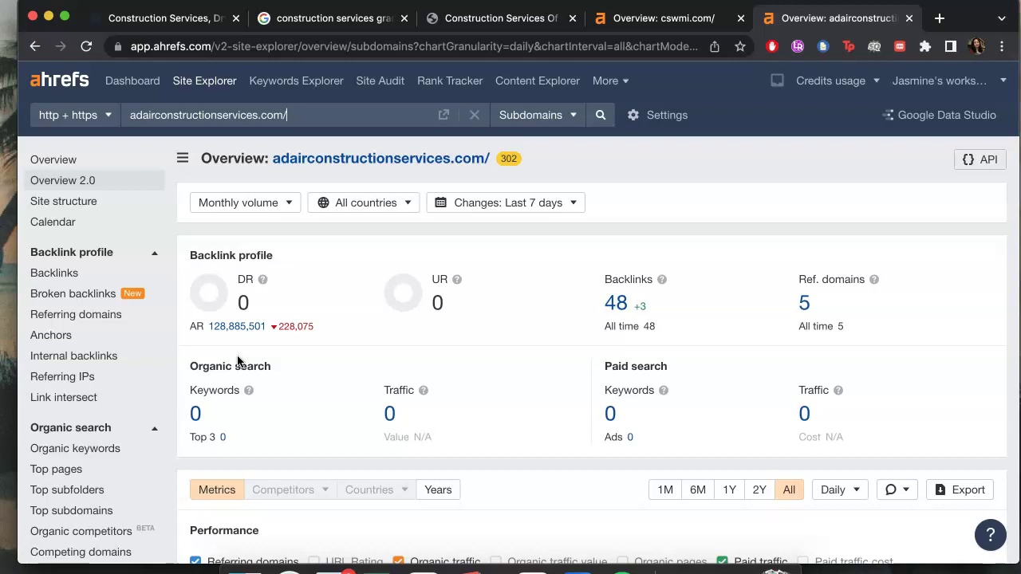
left_click(197, 24)
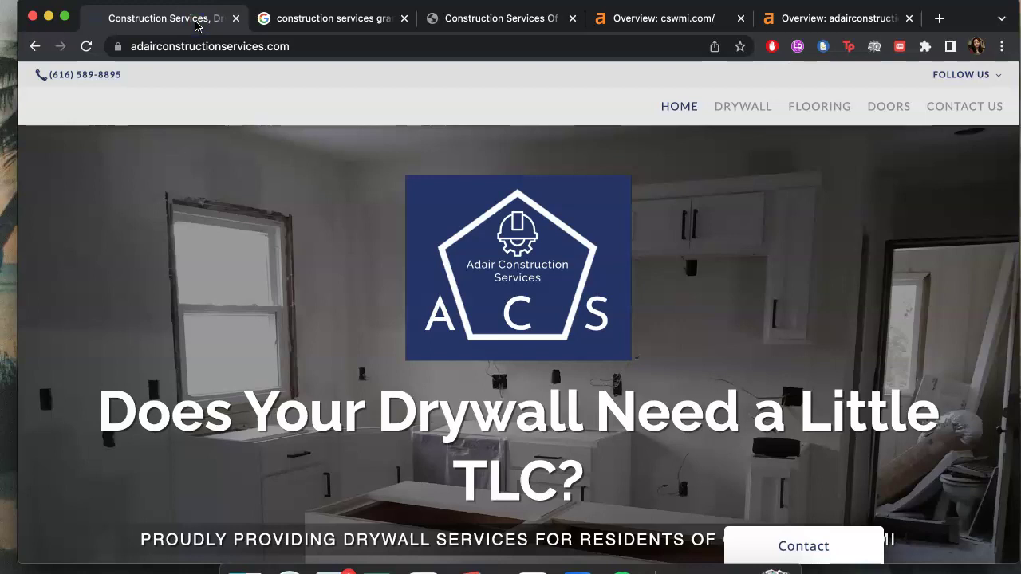